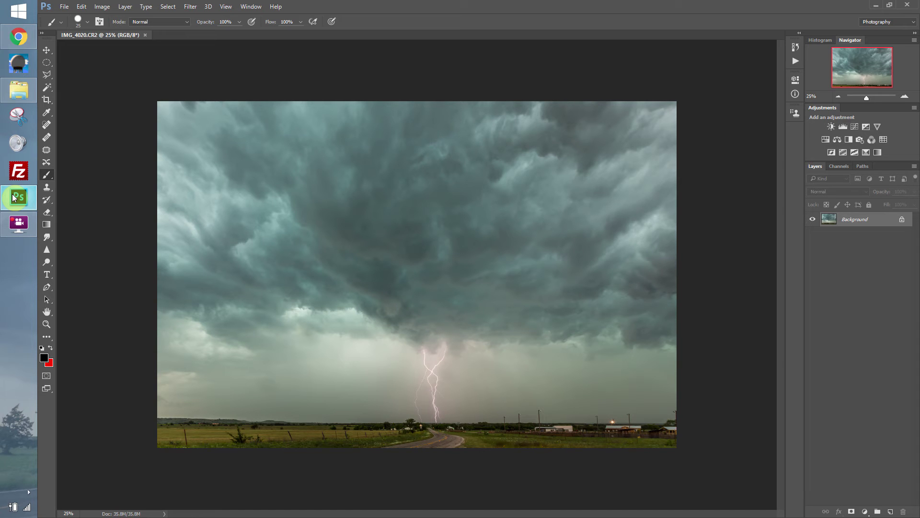
Step: Duplicate the photo into Layer 1, then duplicate that as a new top layer named 'wind'
{"action": "key", "text": "ctrl+j"}
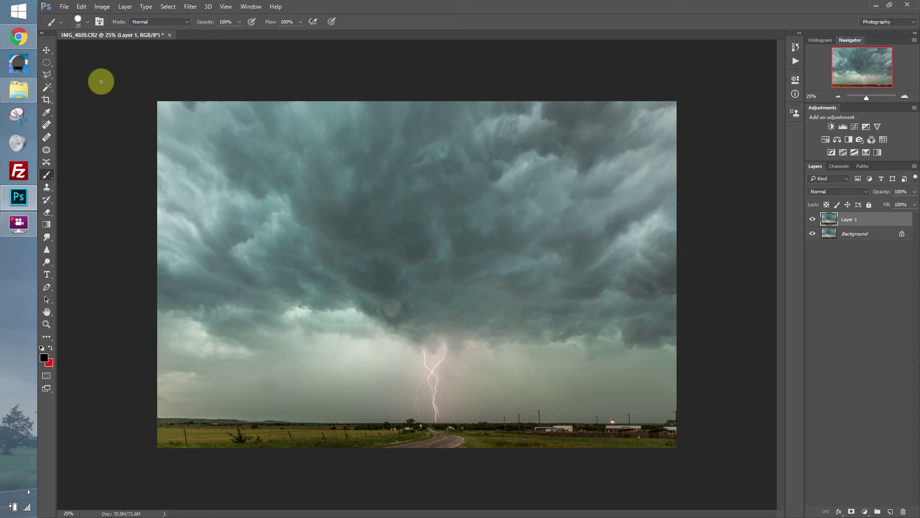
{"action": "left_click", "coordinate": [125, 6]}
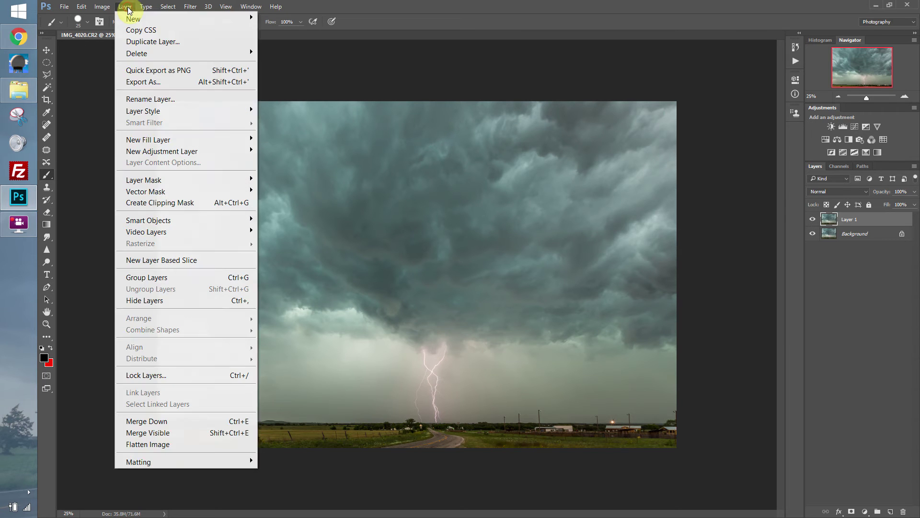
{"action": "left_click", "coordinate": [131, 41]}
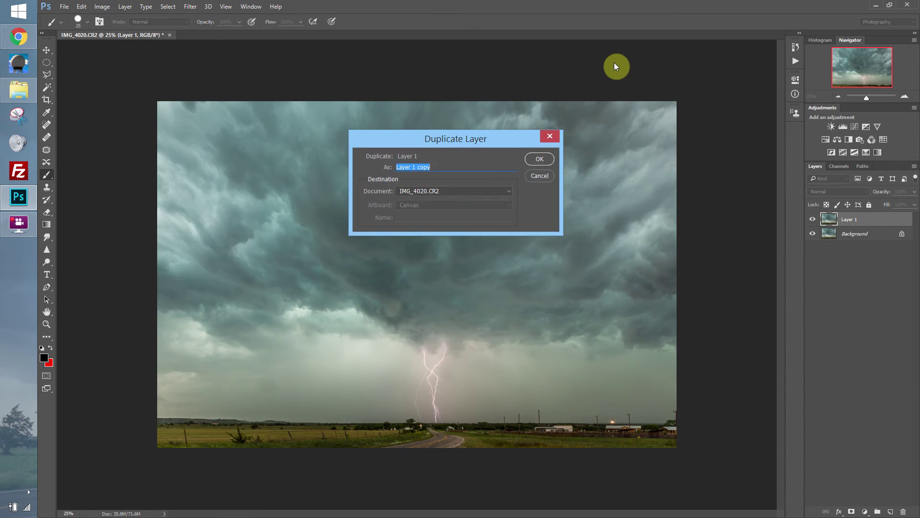
{"action": "type", "text": "wind"}
{"action": "key", "text": "Return"}
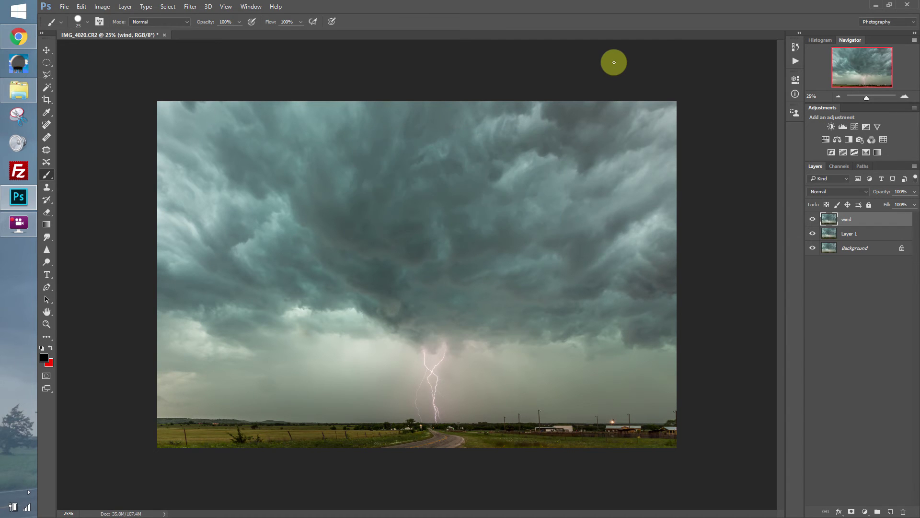
Step: Rename Layer 1 to 'road'
{"action": "left_click", "coordinate": [847, 235]}
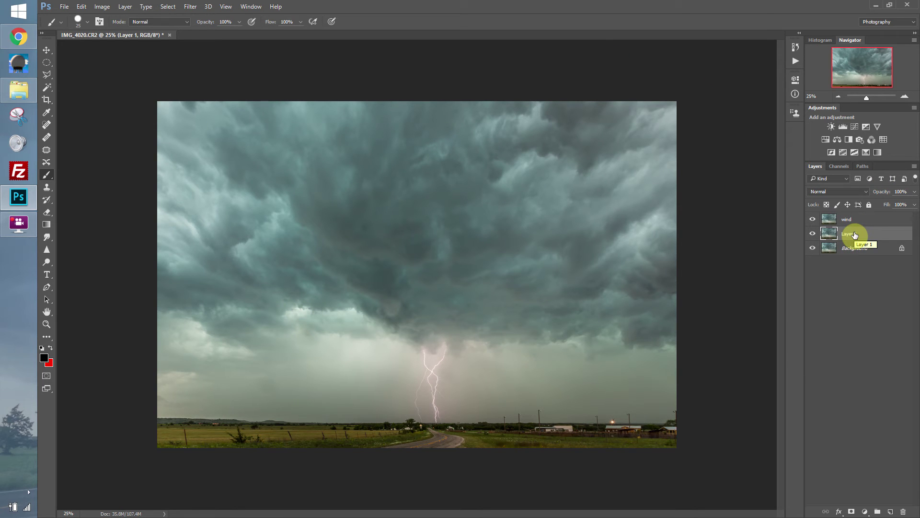
{"action": "double_click", "coordinate": [855, 234]}
{"action": "type", "text": "road"}
{"action": "left_click", "coordinate": [861, 246]}
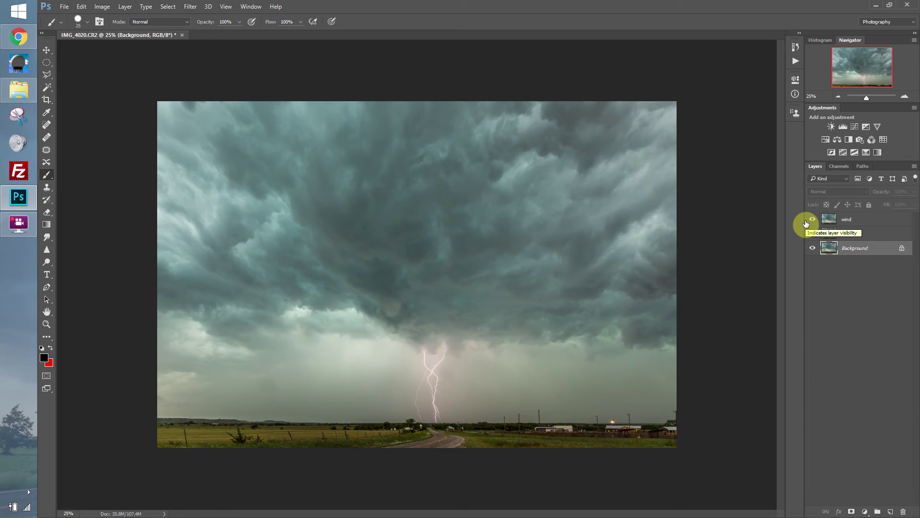
Step: With a much larger brush, paint a big black '1' across the sky on the wind layer, then hide it
{"action": "left_click", "coordinate": [858, 220]}
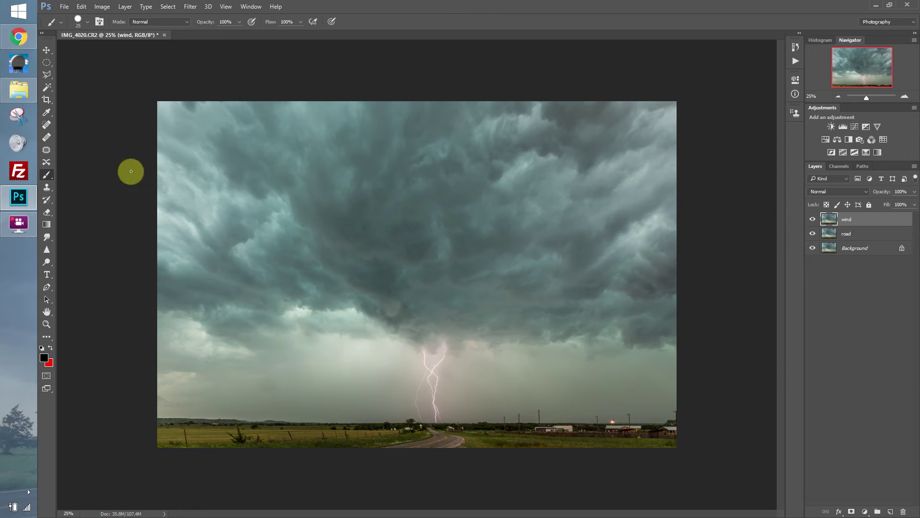
{"action": "key", "text": "bracketright"}
{"action": "key", "text": "bracketright"}
{"action": "key", "text": "bracketright"}
{"action": "key", "text": "bracketright"}
{"action": "key", "text": "bracketright"}
{"action": "key", "text": "bracketright"}
{"action": "key", "text": "bracketright"}
{"action": "key", "text": "bracketright"}
{"action": "key", "text": "bracketright"}
{"action": "key", "text": "bracketright"}
{"action": "key", "text": "bracketright"}
{"action": "key", "text": "bracketright"}
{"action": "left_click", "coordinate": [369, 181]}
{"action": "mouse_move", "coordinate": [369, 181]}
{"action": "left_mouse_down"}
{"action": "mouse_move", "coordinate": [388, 166]}
{"action": "mouse_move", "coordinate": [383, 284]}
{"action": "mouse_move", "coordinate": [422, 279]}
{"action": "left_mouse_up"}
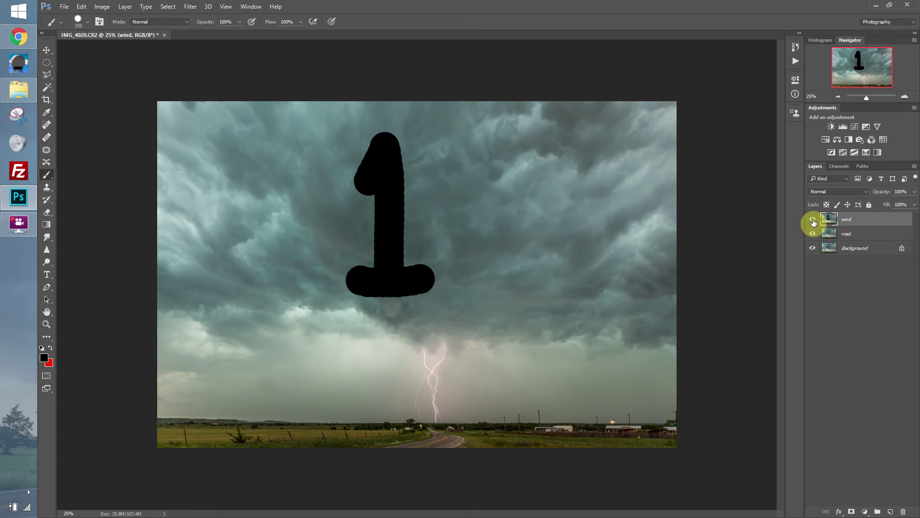
{"action": "left_click", "coordinate": [813, 220]}
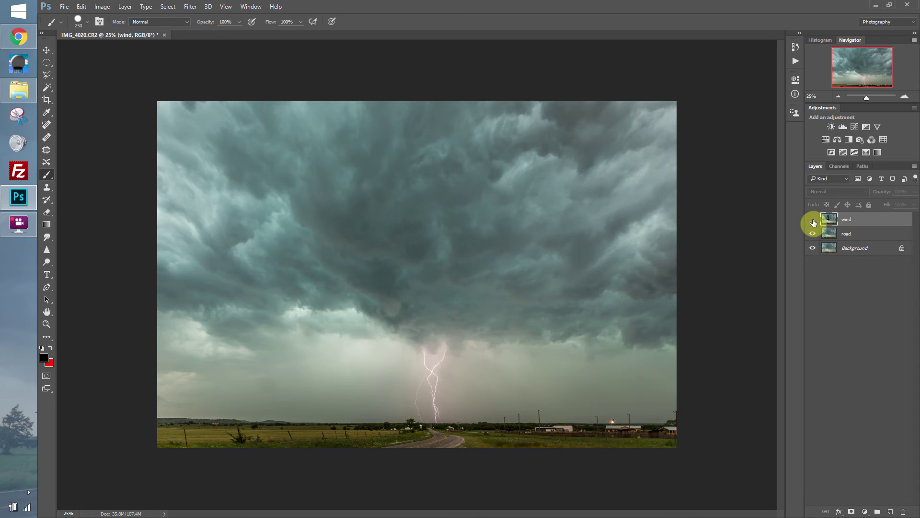
Step: Paint a large black '2' across the sky on the road layer
{"action": "left_click", "coordinate": [855, 233]}
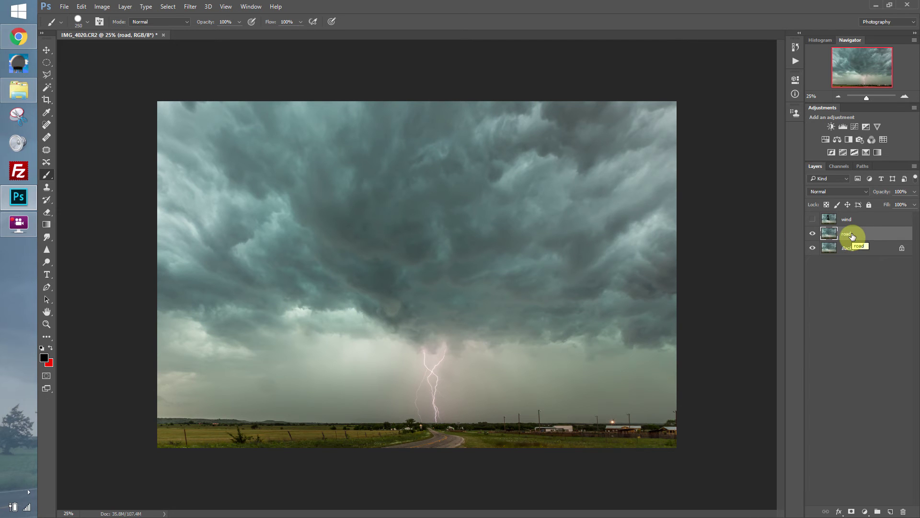
{"action": "left_click", "coordinate": [348, 193]}
{"action": "mouse_move", "coordinate": [359, 182]}
{"action": "left_mouse_down"}
{"action": "mouse_move", "coordinate": [398, 162]}
{"action": "mouse_move", "coordinate": [444, 191]}
{"action": "mouse_move", "coordinate": [428, 230]}
{"action": "mouse_move", "coordinate": [384, 279]}
{"action": "mouse_move", "coordinate": [376, 307]}
{"action": "mouse_move", "coordinate": [481, 301]}
{"action": "left_mouse_up"}
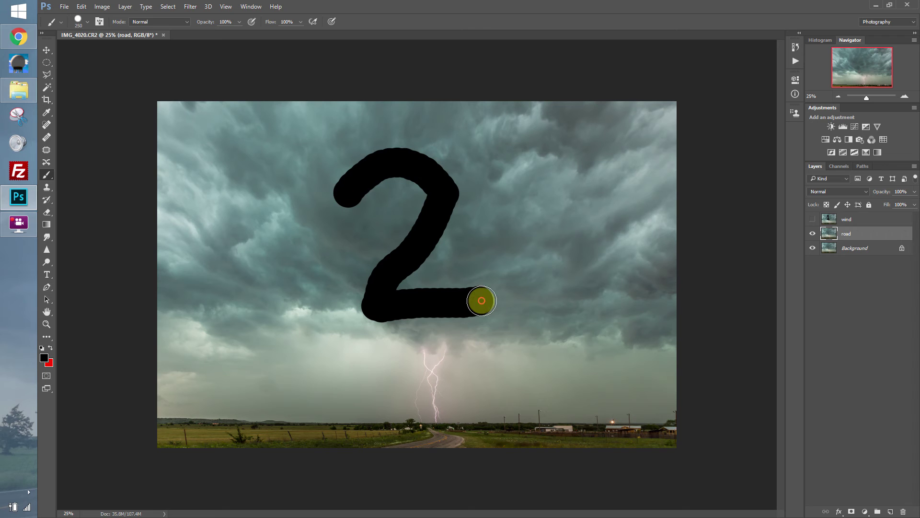
Step: Show the wind layer and lower its opacity, then delete both the wind and road layers
{"action": "left_click", "coordinate": [812, 219]}
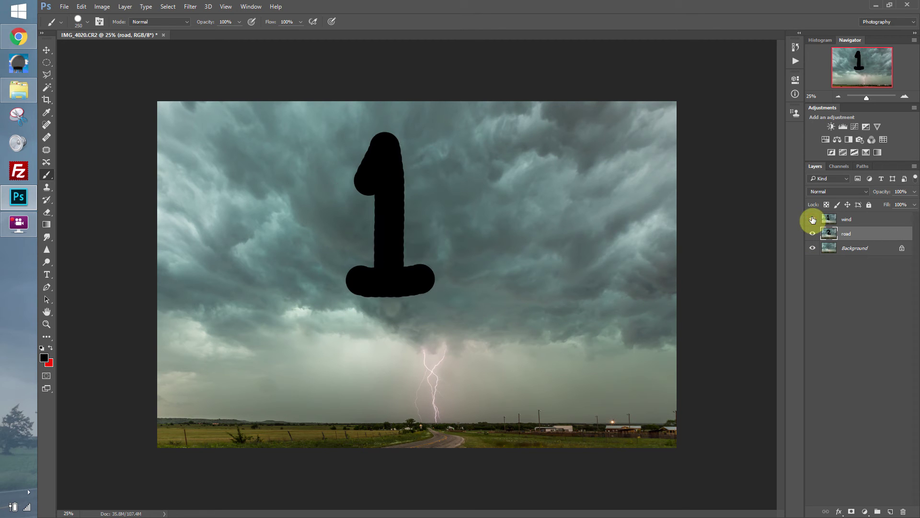
{"action": "left_click", "coordinate": [864, 219]}
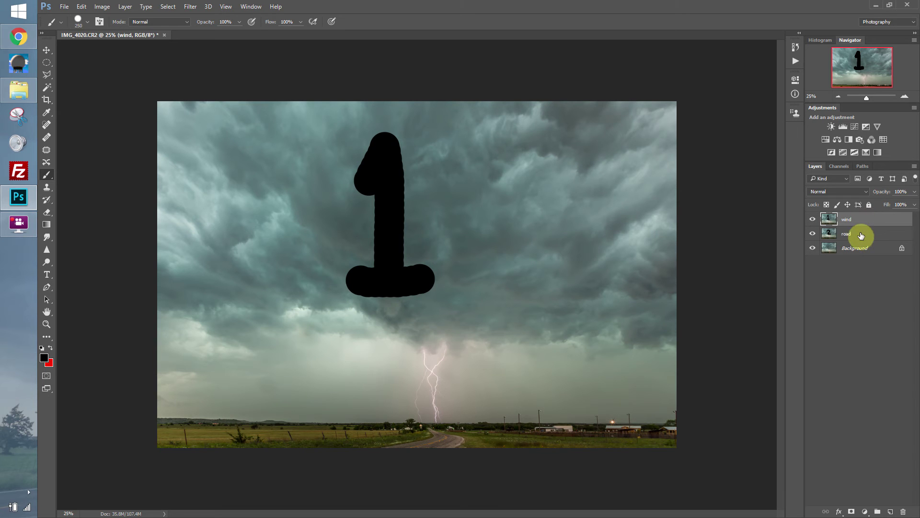
{"action": "left_click", "coordinate": [915, 192]}
{"action": "left_click_drag", "start_coordinate": [913, 203], "coordinate": [894, 204]}
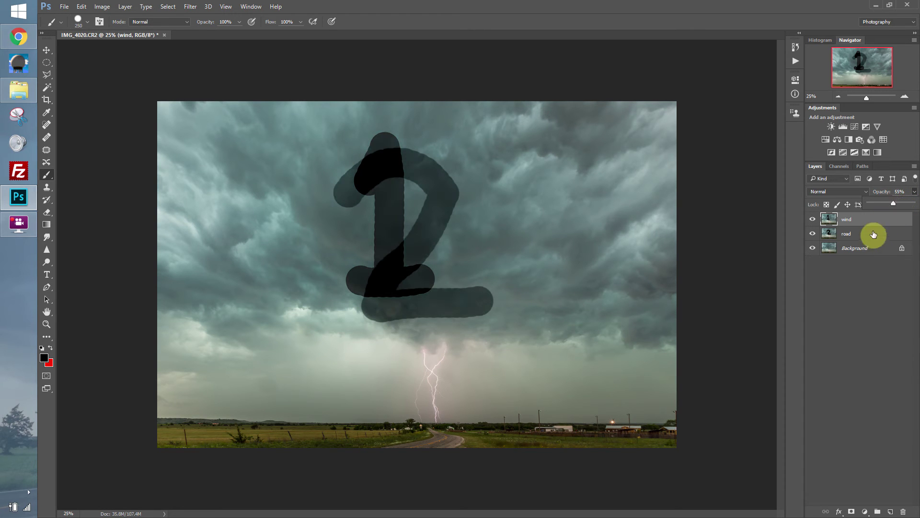
{"action": "left_click", "coordinate": [873, 234], "text": "shift"}
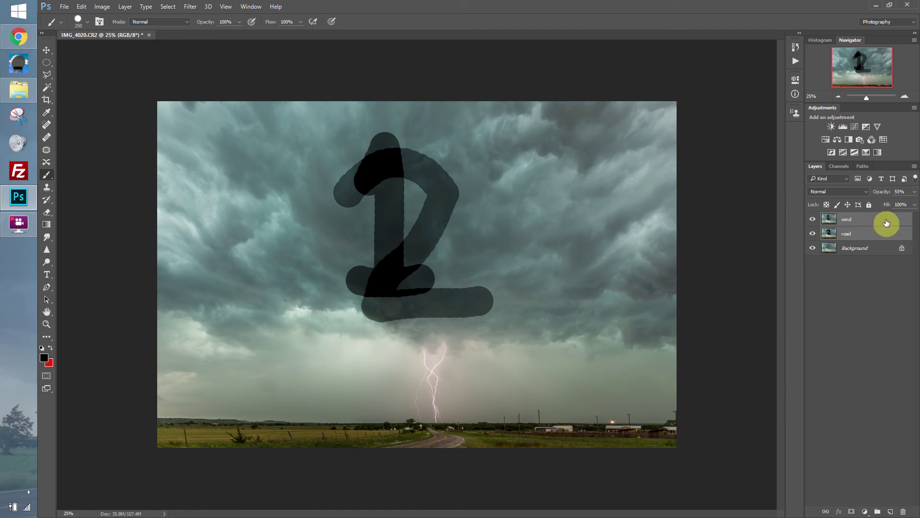
{"action": "left_click_drag", "start_coordinate": [885, 219], "coordinate": [903, 511]}
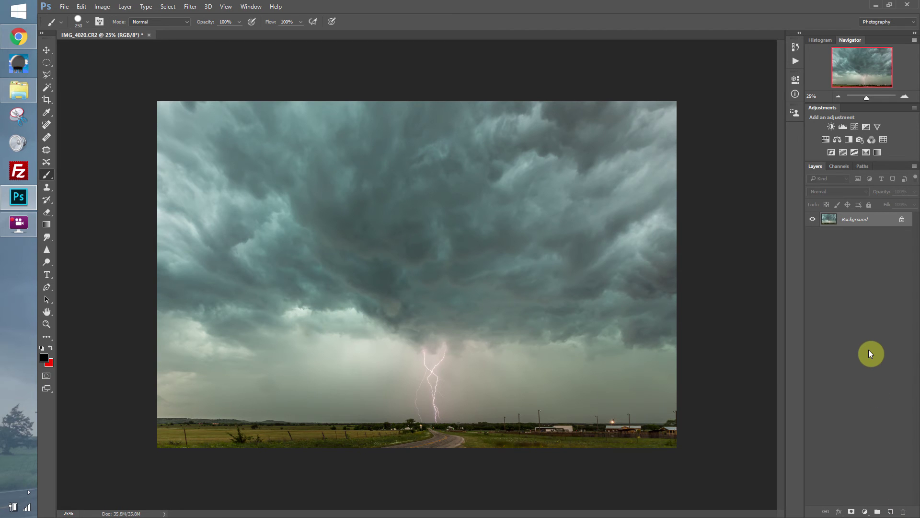
Step: Duplicate the photo as Layer 1 and try Screen, then Overlay blending before returning it to Normal
{"action": "key", "text": "ctrl+j"}
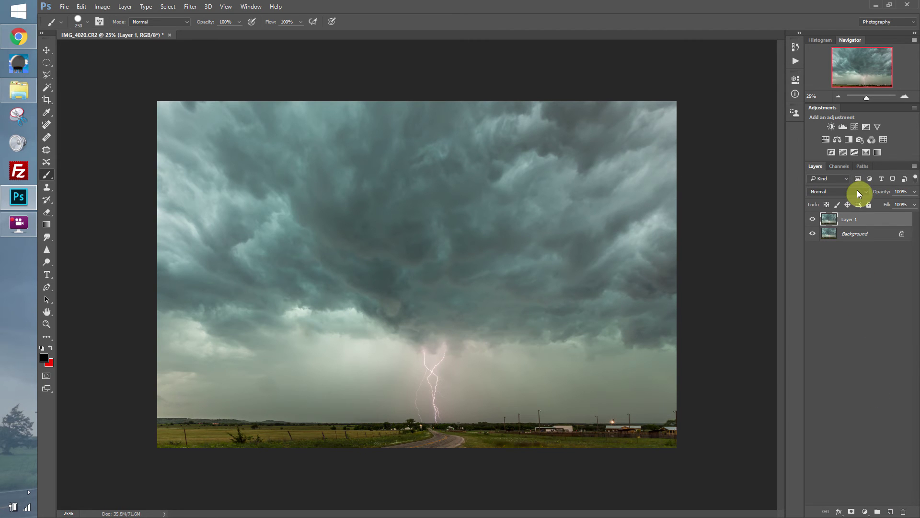
{"action": "left_click", "coordinate": [857, 192]}
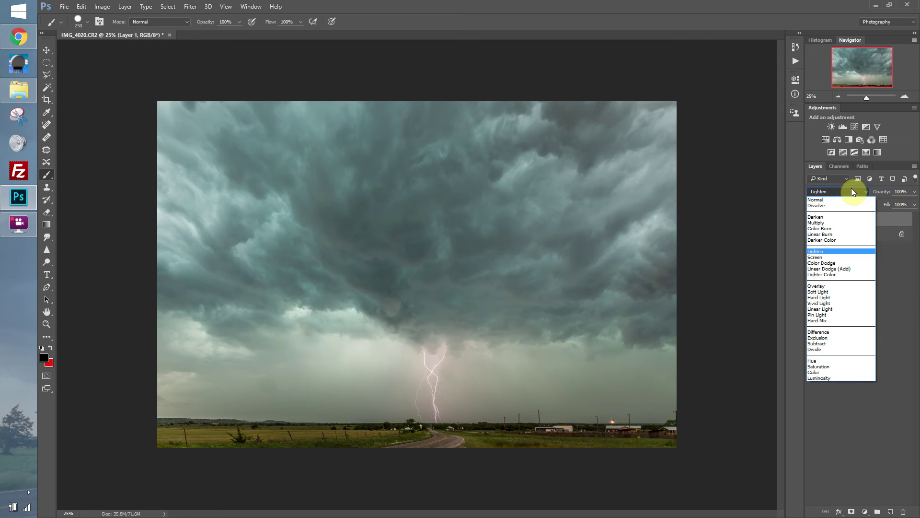
{"action": "left_click", "coordinate": [842, 259]}
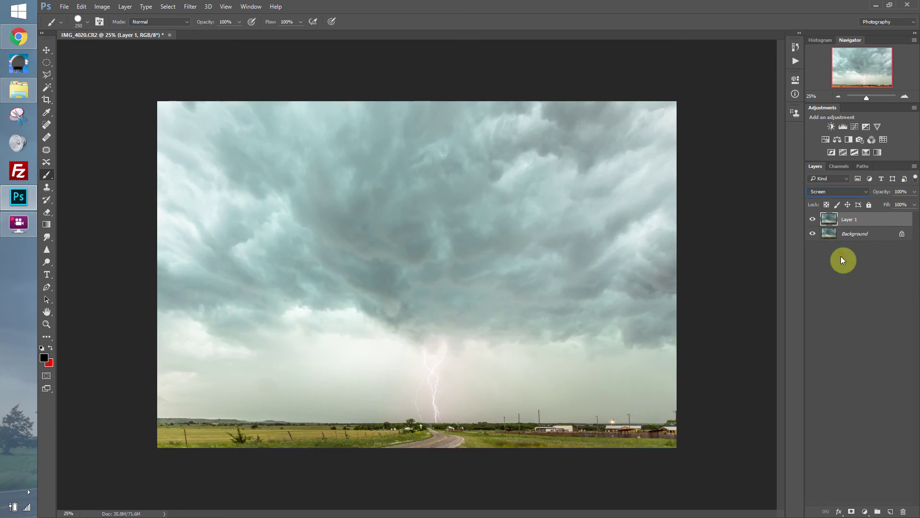
{"action": "left_click", "coordinate": [847, 193]}
{"action": "left_click", "coordinate": [831, 288]}
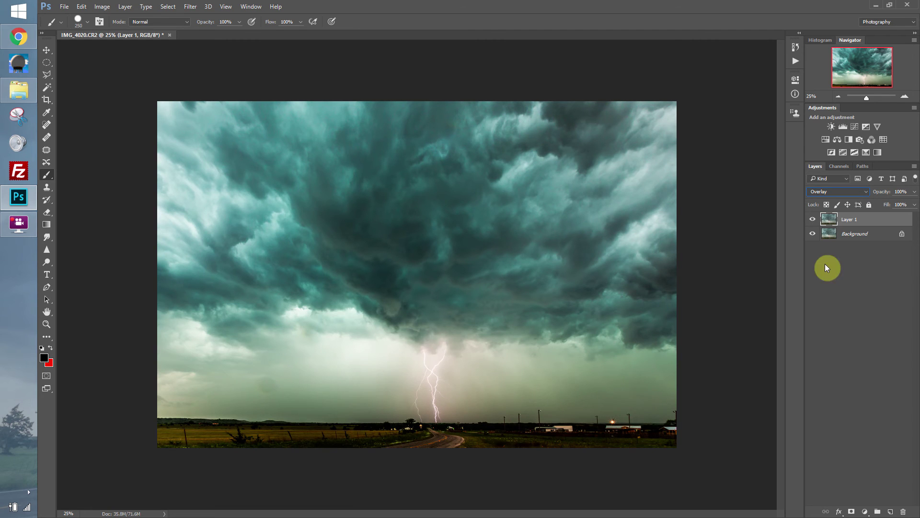
{"action": "left_click", "coordinate": [823, 193]}
{"action": "left_click", "coordinate": [821, 199]}
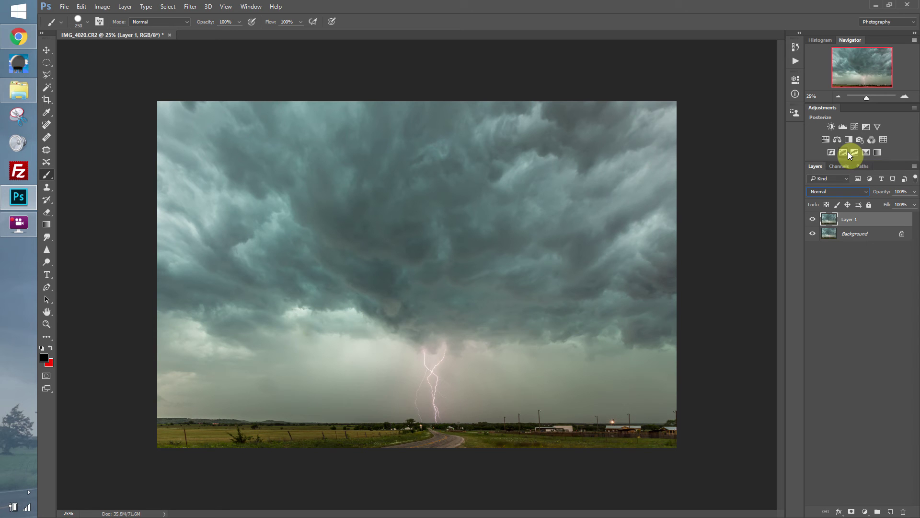
Step: Add a Brightness/Contrast adjustment layer with lowered brightness and raised contrast
{"action": "left_click", "coordinate": [833, 129]}
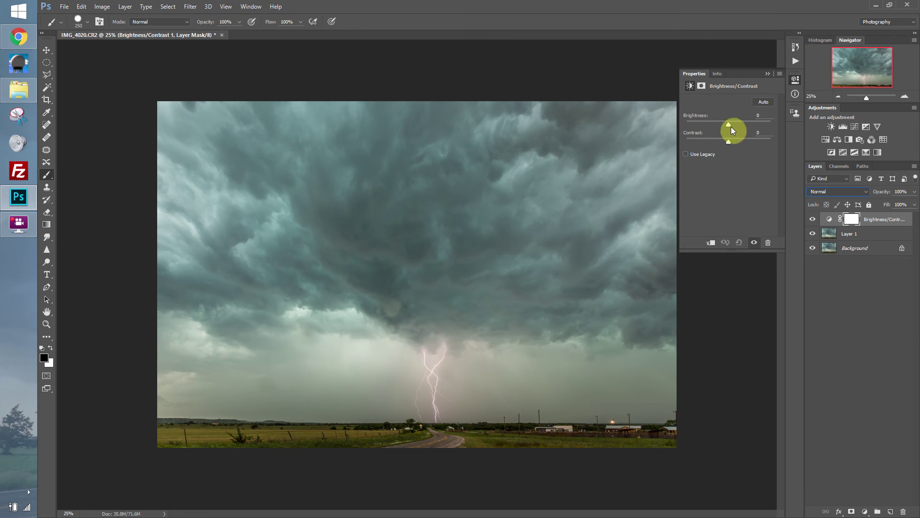
{"action": "left_click_drag", "start_coordinate": [729, 124], "coordinate": [725, 125]}
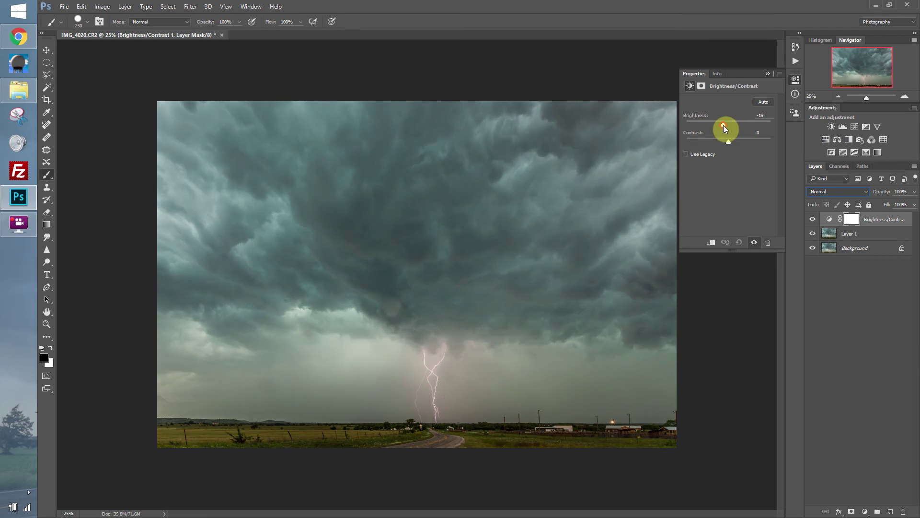
{"action": "left_click", "coordinate": [729, 140]}
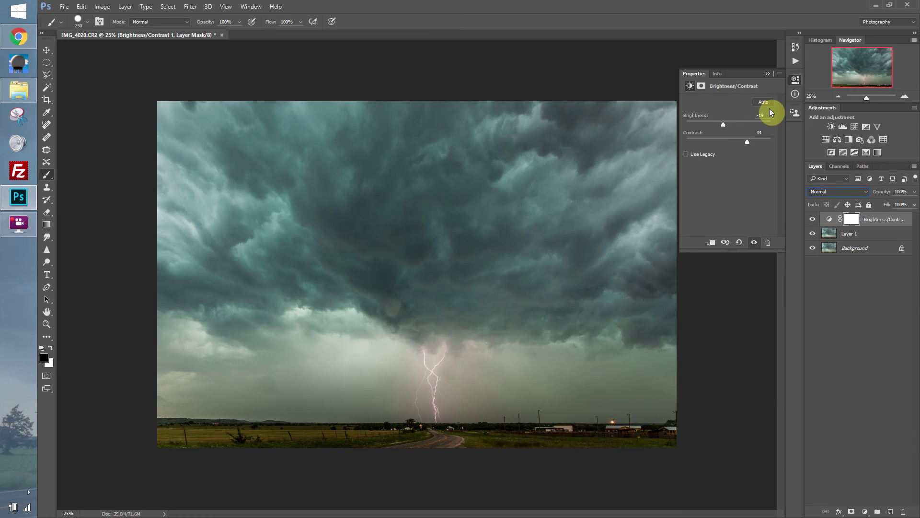
{"action": "left_click", "coordinate": [766, 71]}
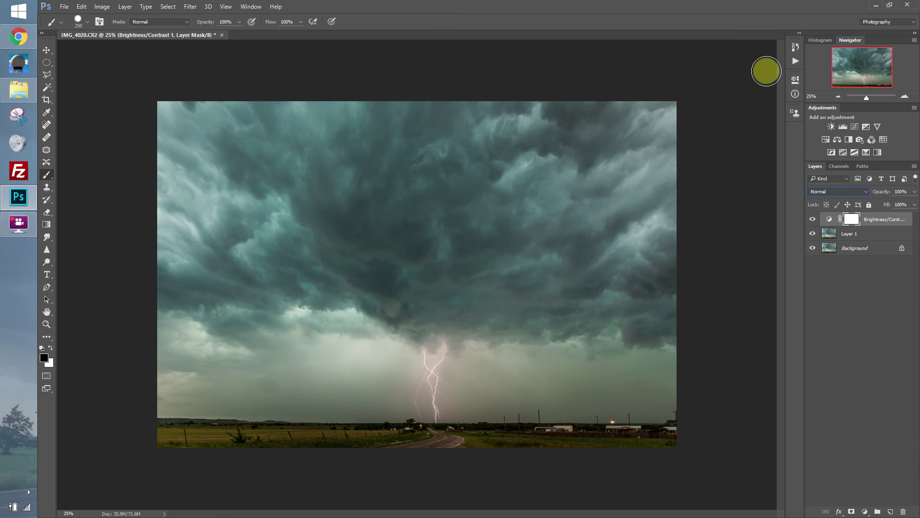
Step: Set the adjustment layer's opacity to 47% and toggle its visibility to compare
{"action": "left_click", "coordinate": [914, 191]}
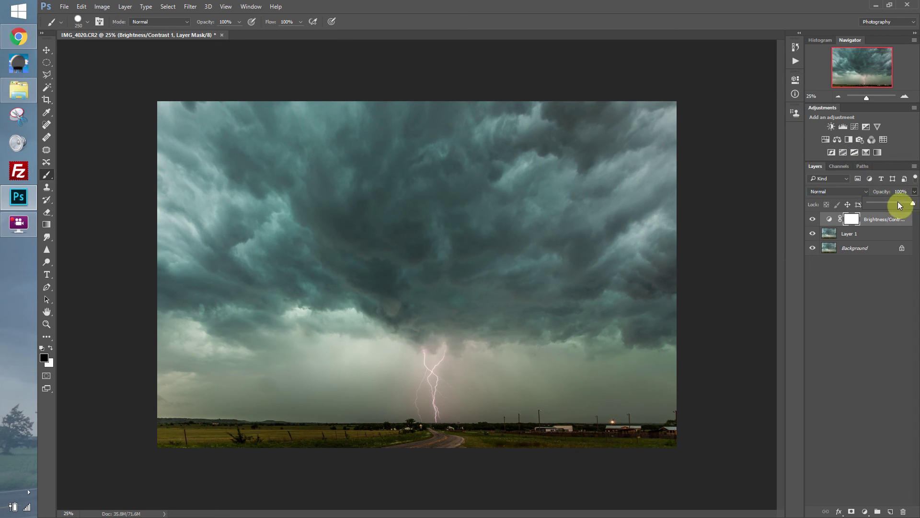
{"action": "left_click", "coordinate": [899, 204]}
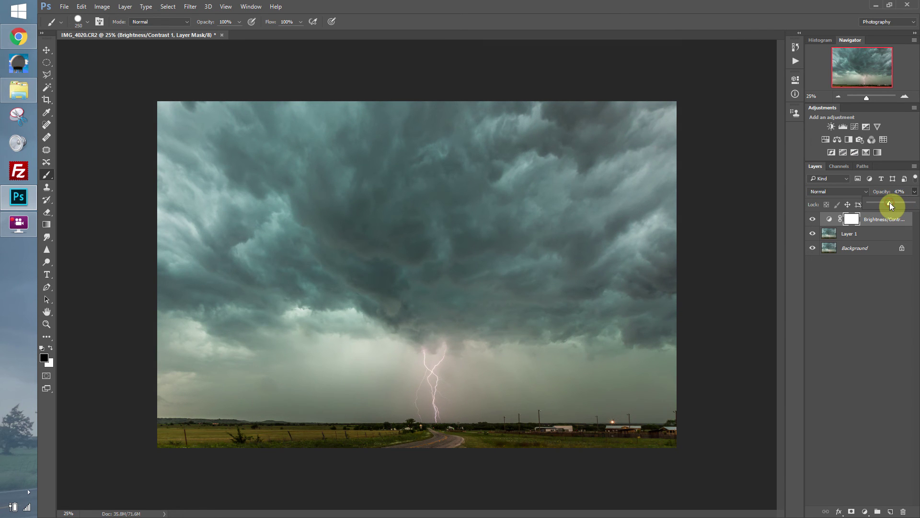
{"action": "left_click", "coordinate": [811, 220]}
{"action": "left_click", "coordinate": [812, 220]}
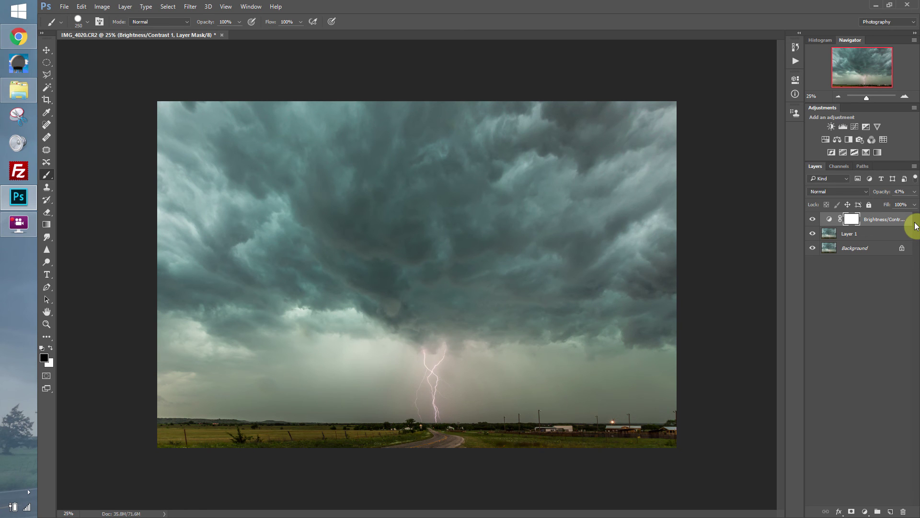
Step: Merge Layer 1 and the Brightness/Contrast adjustment into one Brightness/Contrast 1 layer
{"action": "left_click", "coordinate": [877, 233]}
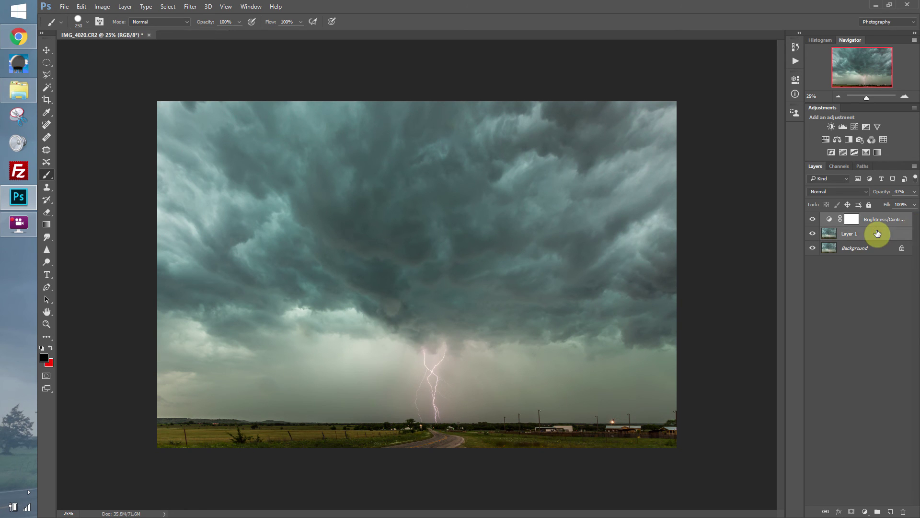
{"action": "left_click", "coordinate": [124, 6]}
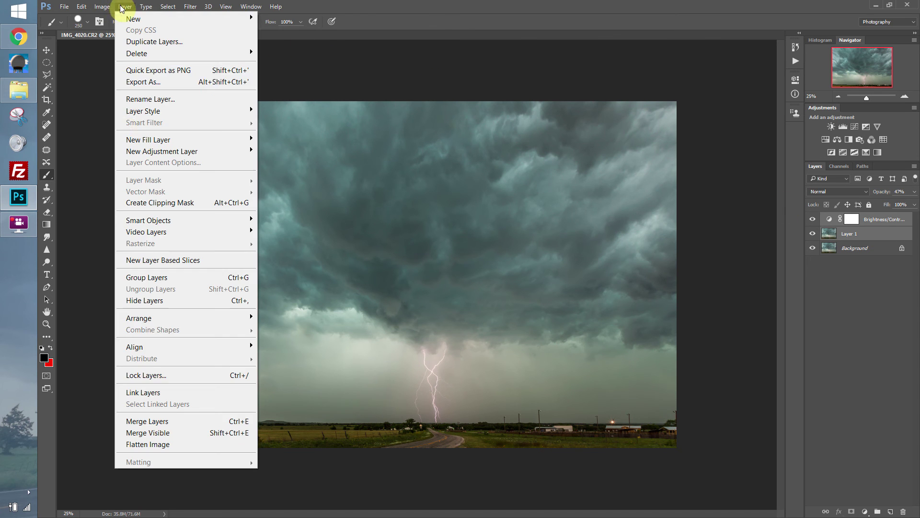
{"action": "left_click", "coordinate": [151, 420]}
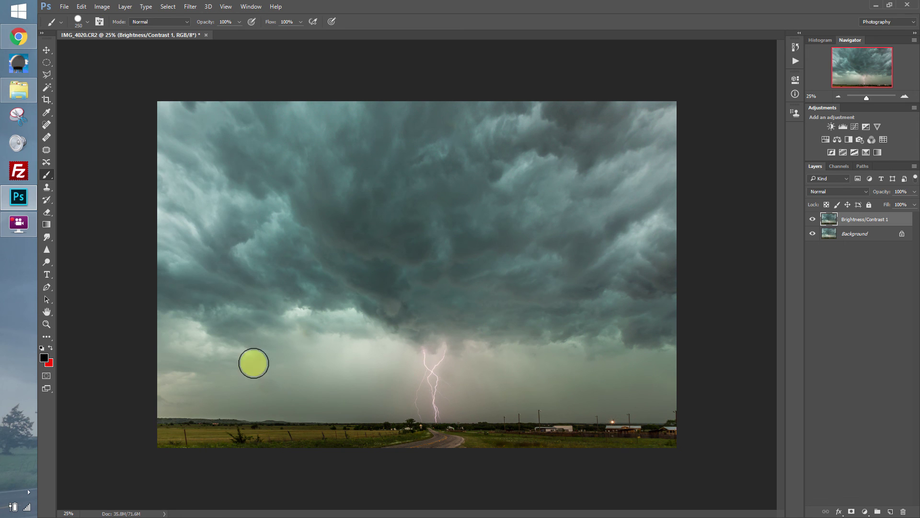
Step: Toggle the merged layer's visibility to compare, then try dragging it below Background
{"action": "left_click", "coordinate": [813, 220]}
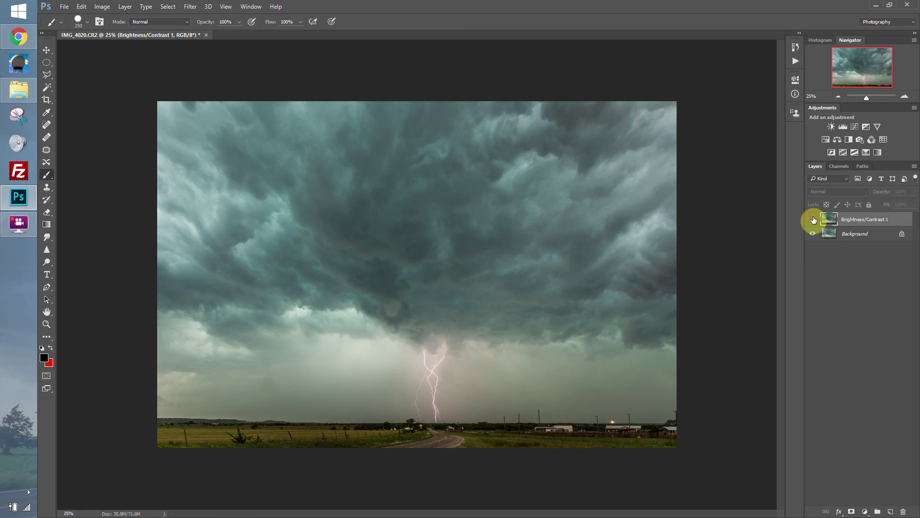
{"action": "left_click", "coordinate": [813, 220]}
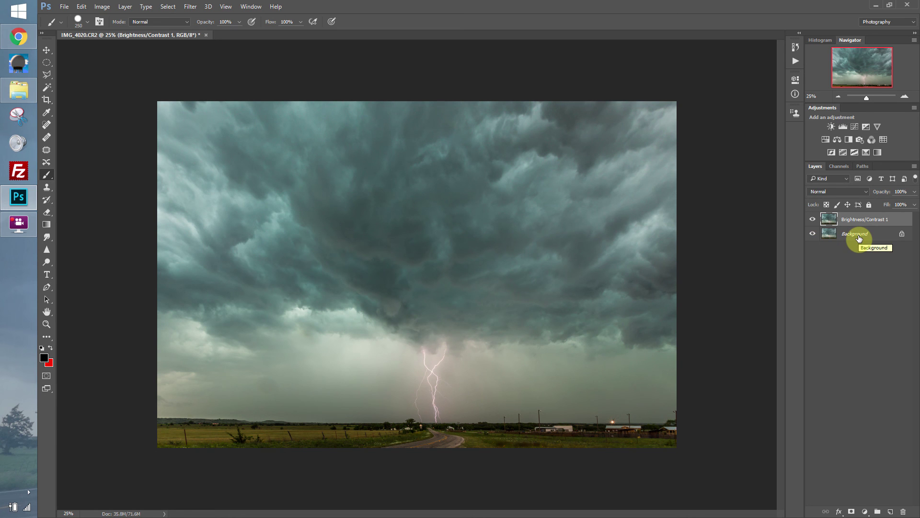
{"action": "left_click", "coordinate": [872, 221]}
{"action": "mouse_move", "coordinate": [872, 220]}
{"action": "left_mouse_down"}
{"action": "mouse_move", "coordinate": [915, 508]}
{"action": "mouse_move", "coordinate": [912, 367]}
{"action": "mouse_move", "coordinate": [885, 212]}
{"action": "left_mouse_up"}
Step: Flatten the image into a single Background layer and duplicate it as Layer 1
{"action": "left_click", "coordinate": [125, 7]}
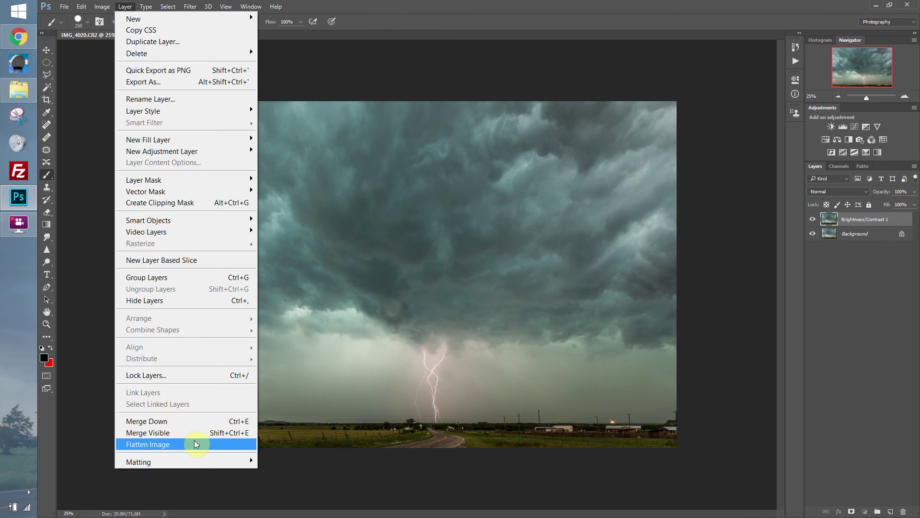
{"action": "left_click", "coordinate": [195, 444]}
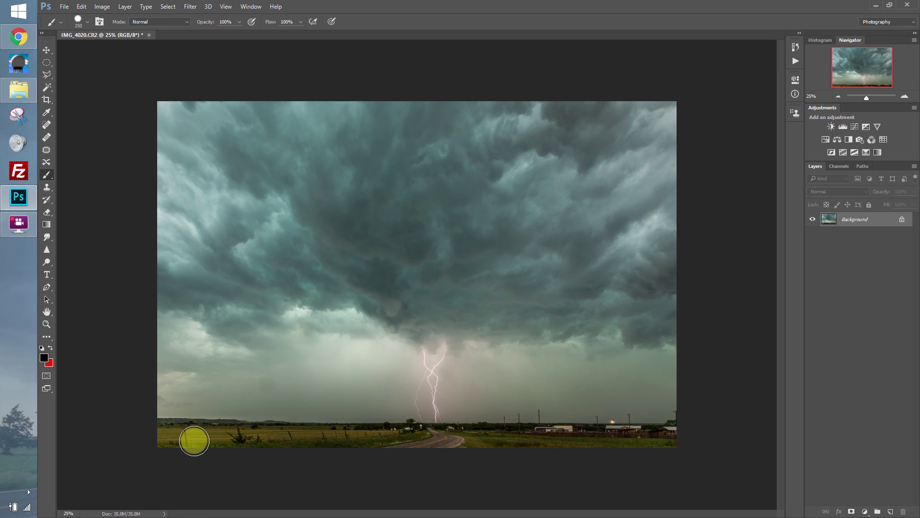
{"action": "key", "text": "ctrl+j"}
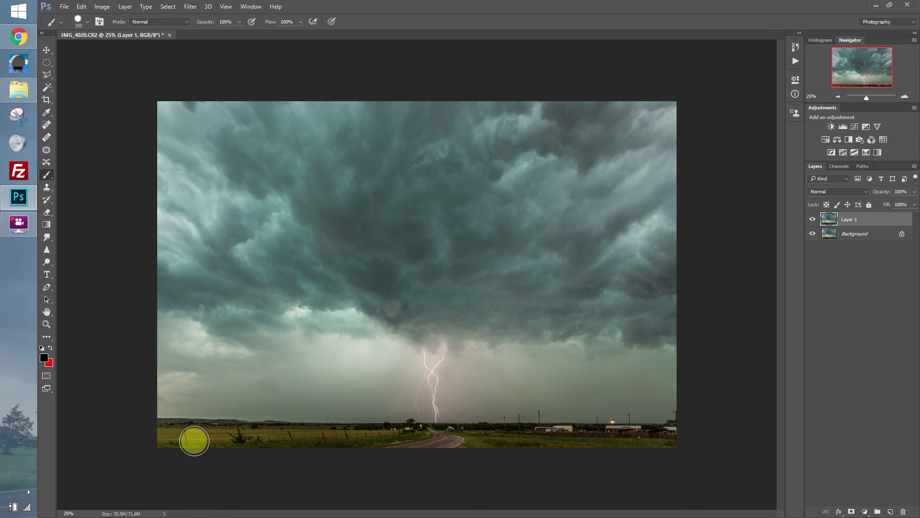
Step: Give Layer 1 a 38 px red inside Stroke via Layer Style, then toggle its visibility to compare
{"action": "double_click", "coordinate": [902, 219]}
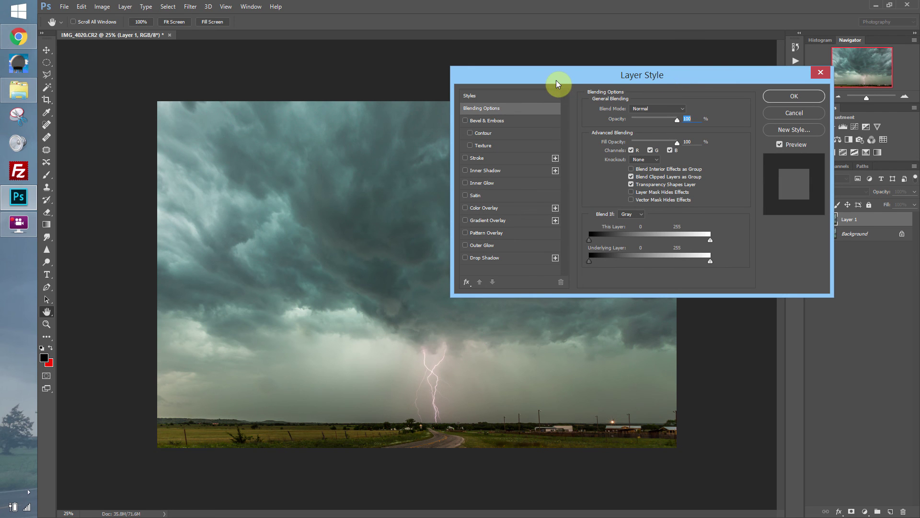
{"action": "left_click", "coordinate": [478, 158]}
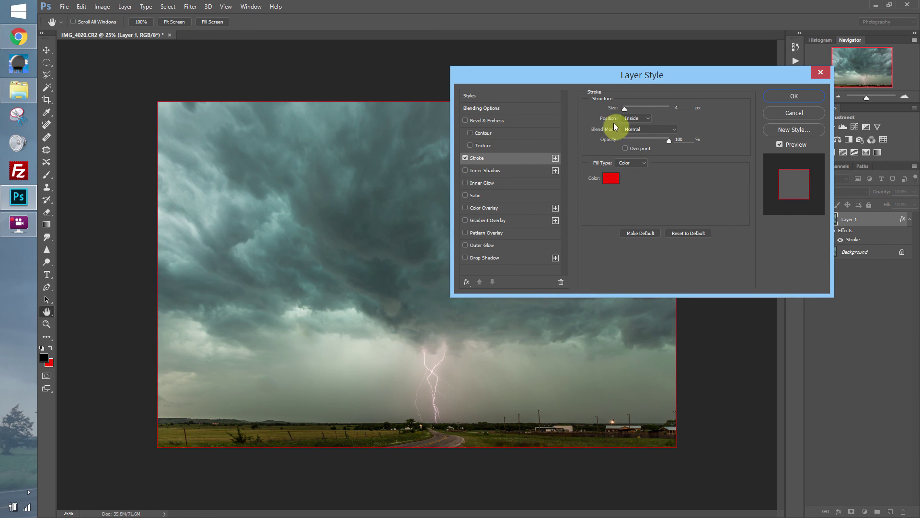
{"action": "left_click", "coordinate": [634, 108]}
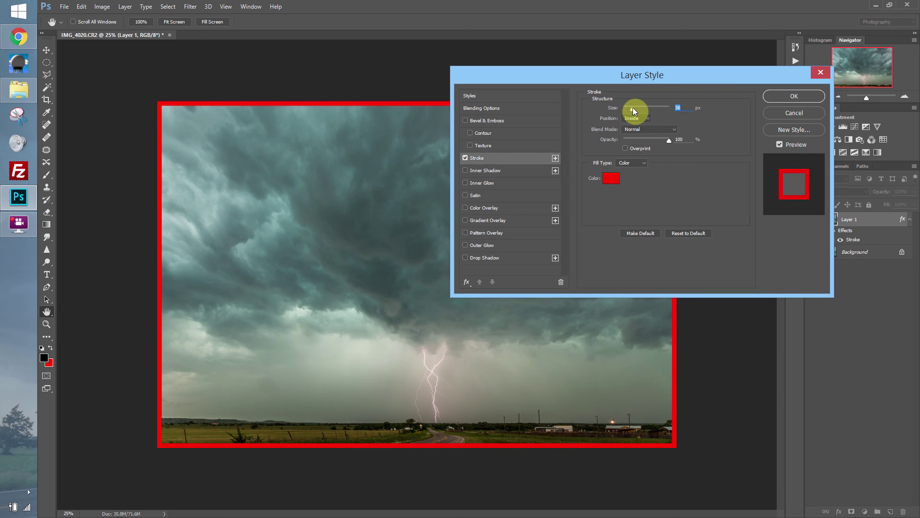
{"action": "left_click", "coordinate": [466, 121]}
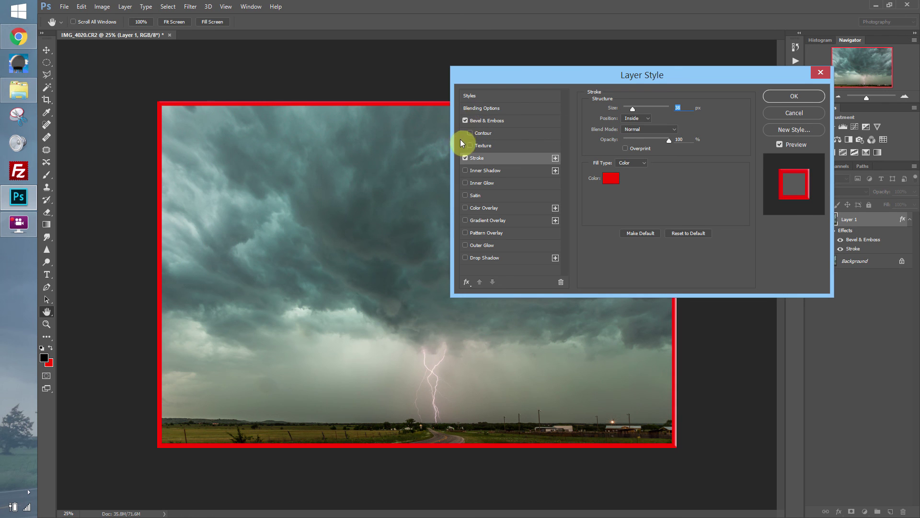
{"action": "left_click", "coordinate": [466, 121]}
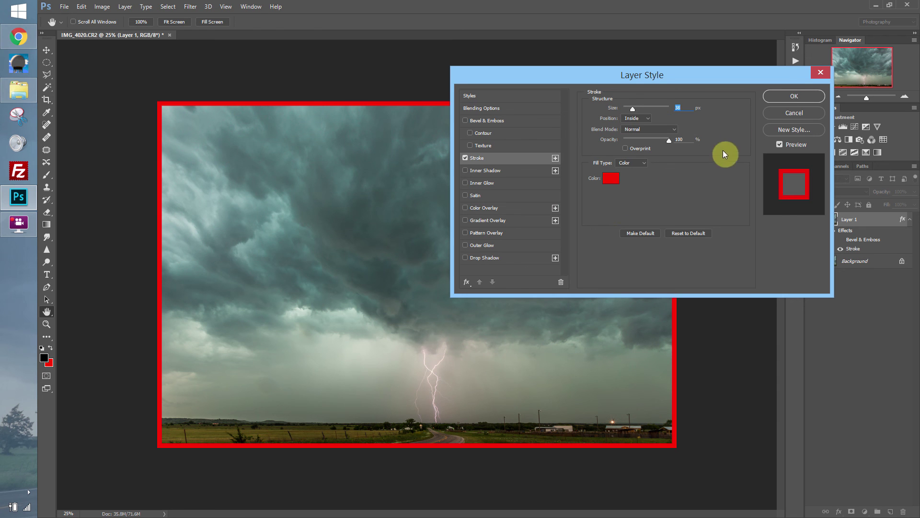
{"action": "left_click", "coordinate": [790, 95]}
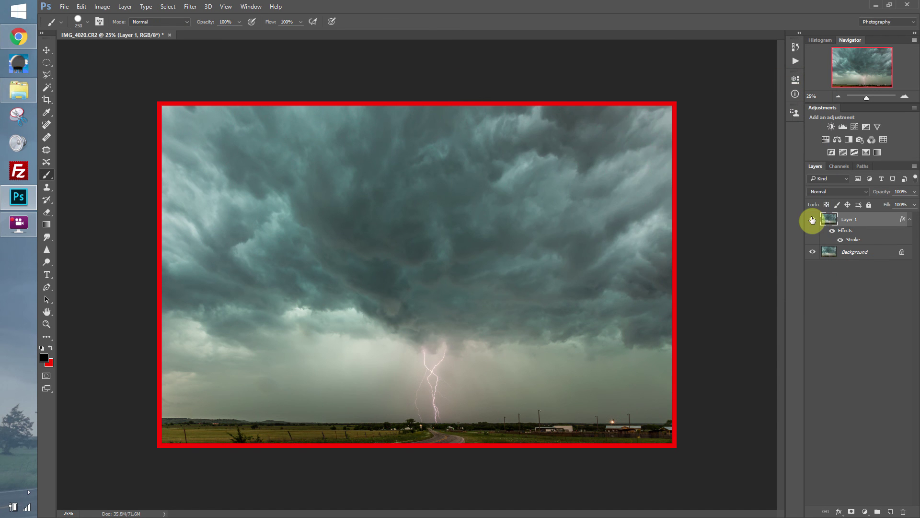
{"action": "left_click", "coordinate": [811, 219]}
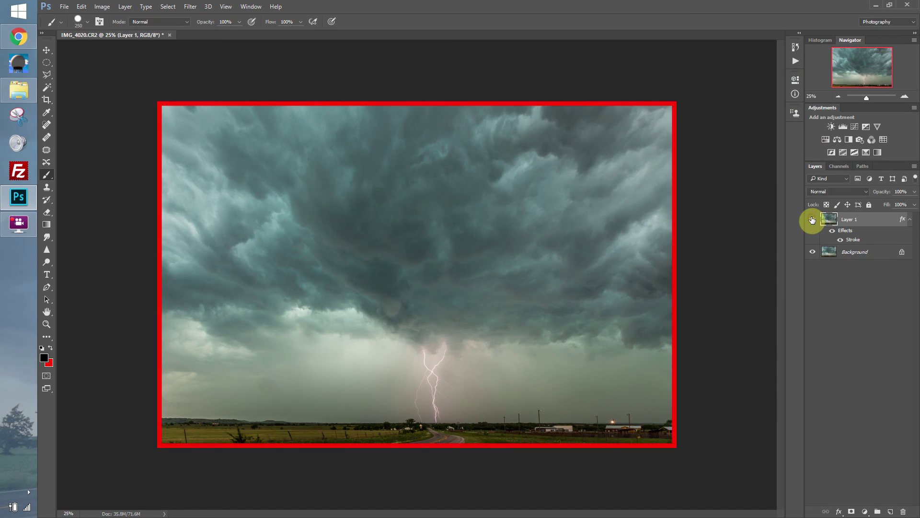